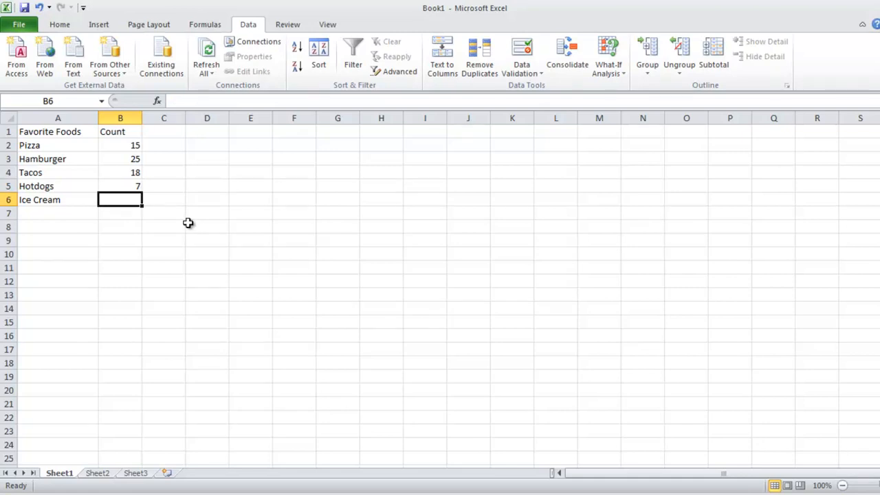
Step: Enter 11 as the Ice Cream count in B6 and make the header cells A1:B1 bold
text(11)
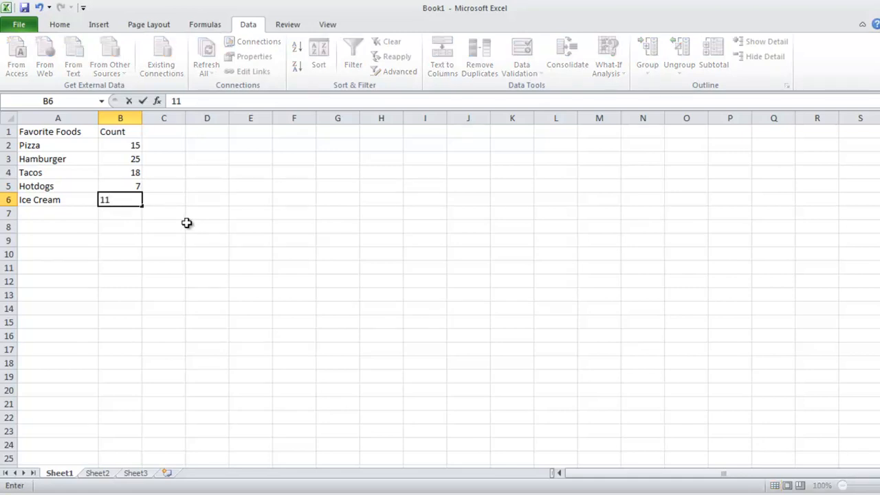
click(177, 213)
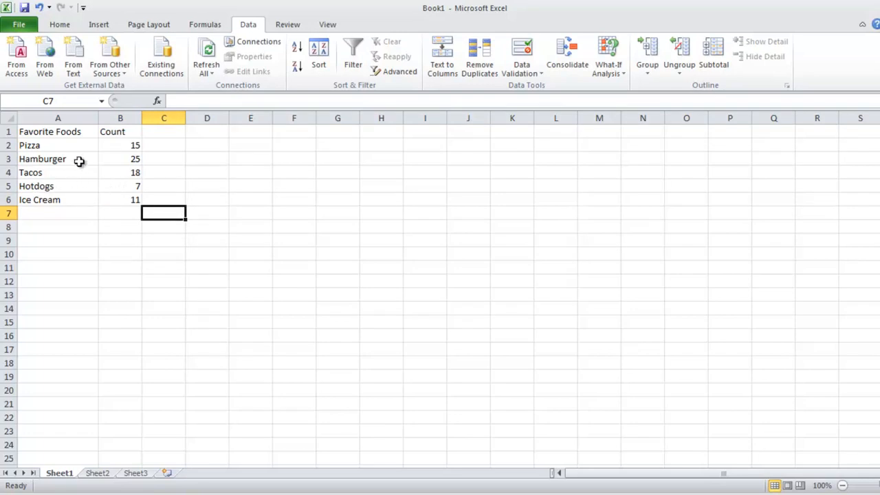
click(61, 131)
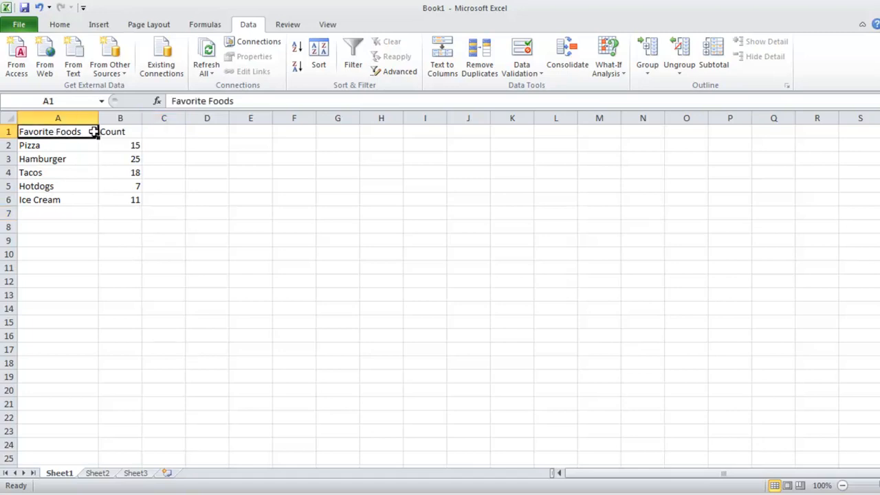
drag(93, 132, 112, 131)
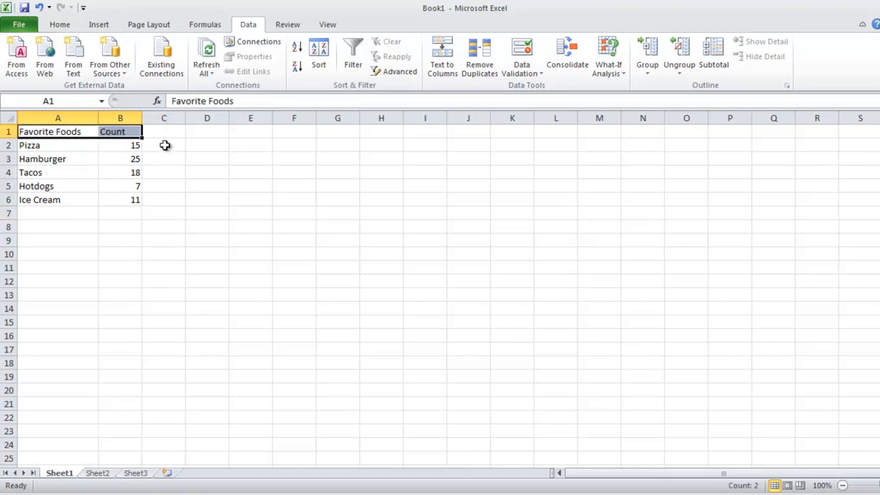
click(68, 26)
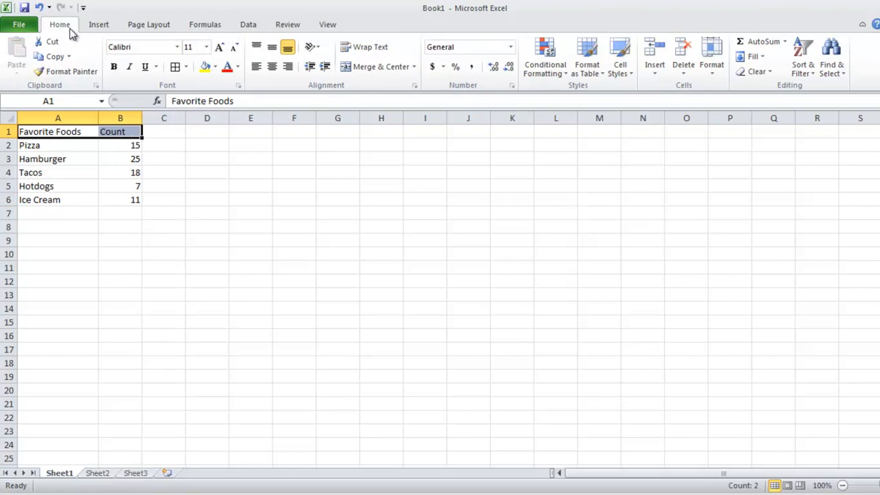
click(115, 69)
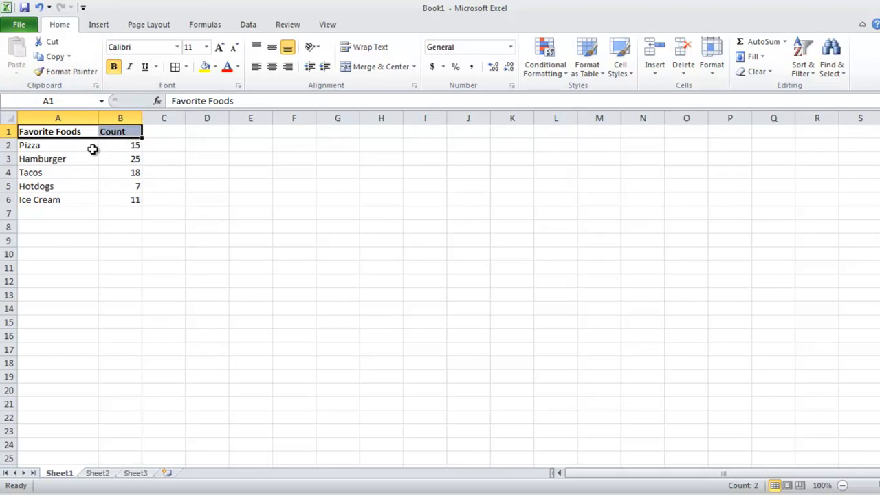
Step: Apply All Borders to the whole table in A1:B6
drag(73, 132, 116, 192)
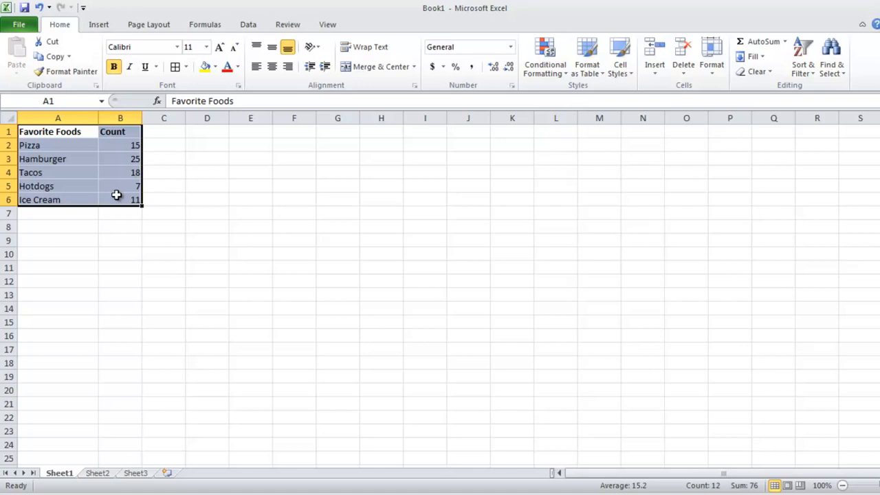
click(186, 67)
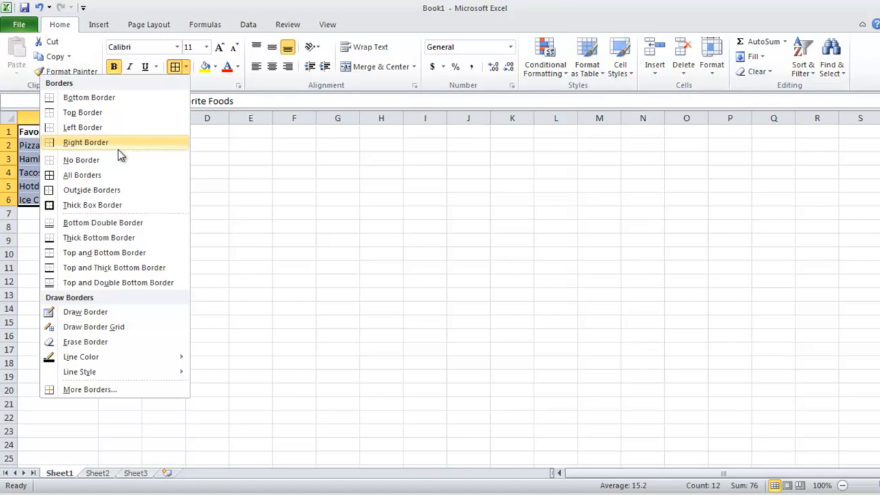
click(79, 173)
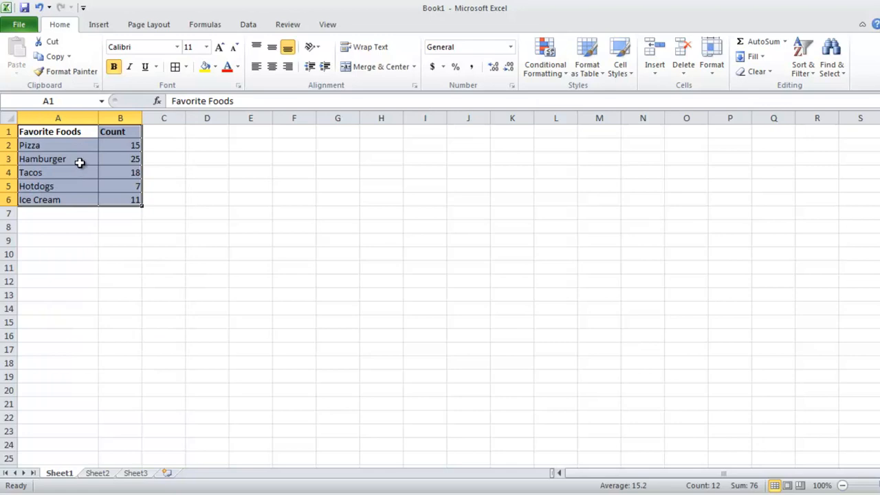
click(163, 173)
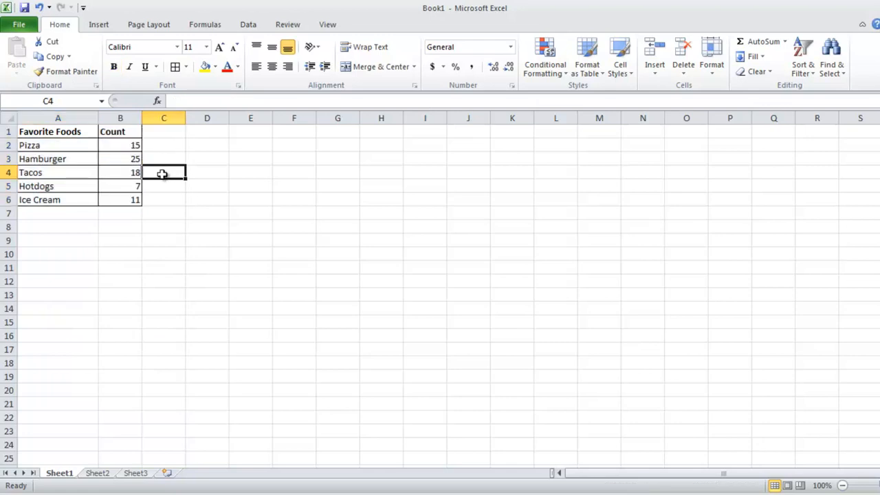
Step: Highlight the Hamburger count in cell B3 with a yellow fill
click(121, 159)
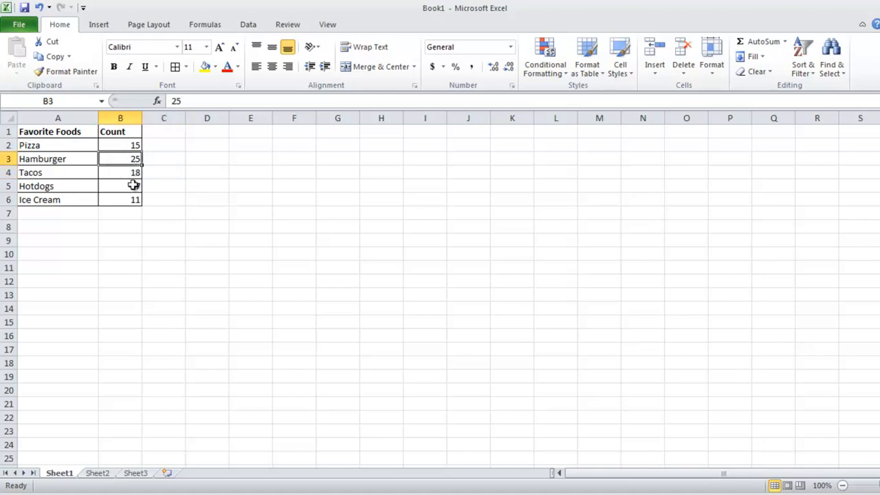
click(215, 68)
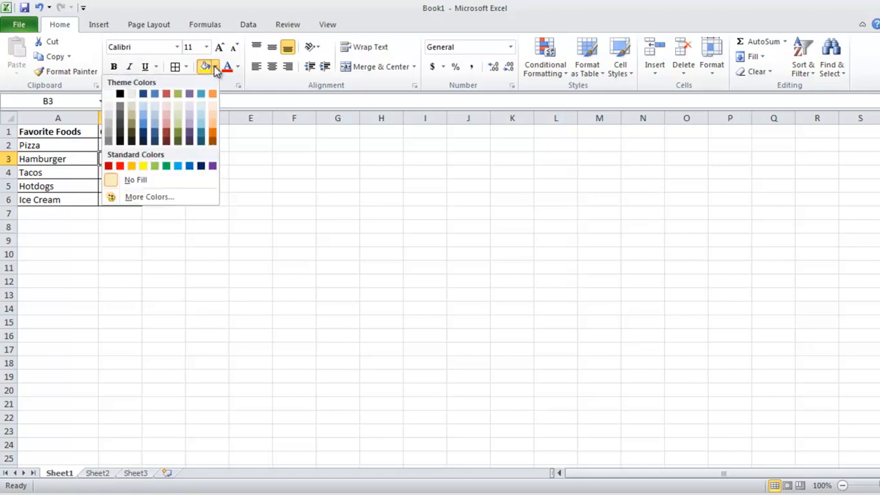
click(207, 69)
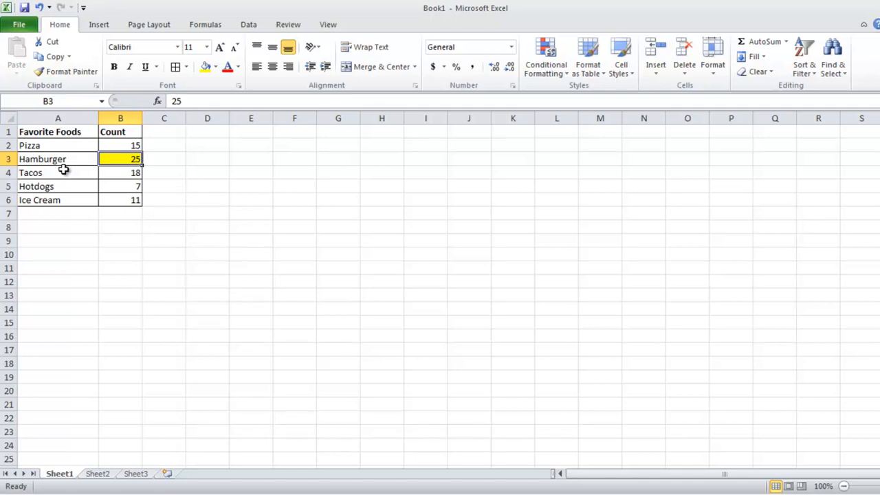
Step: Sort the table A1:B6 by the values in the Count column, from smallest to largest
click(38, 131)
drag(86, 133, 116, 197)
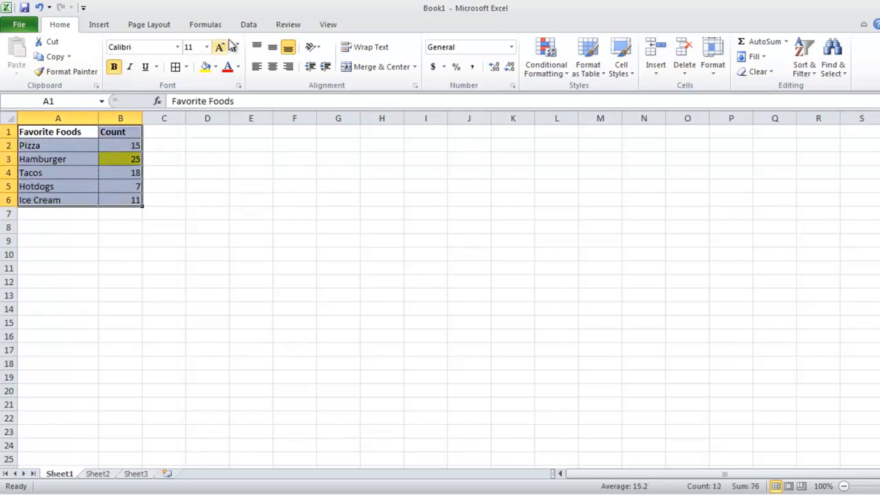
click(248, 25)
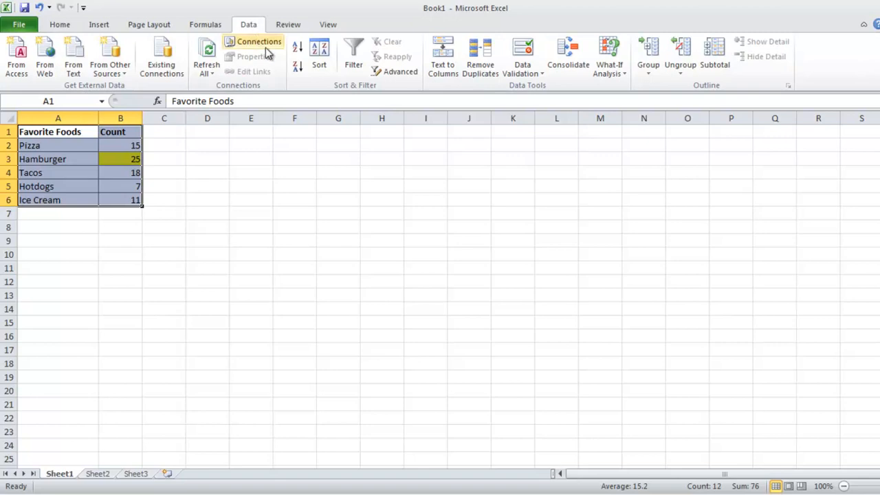
click(321, 55)
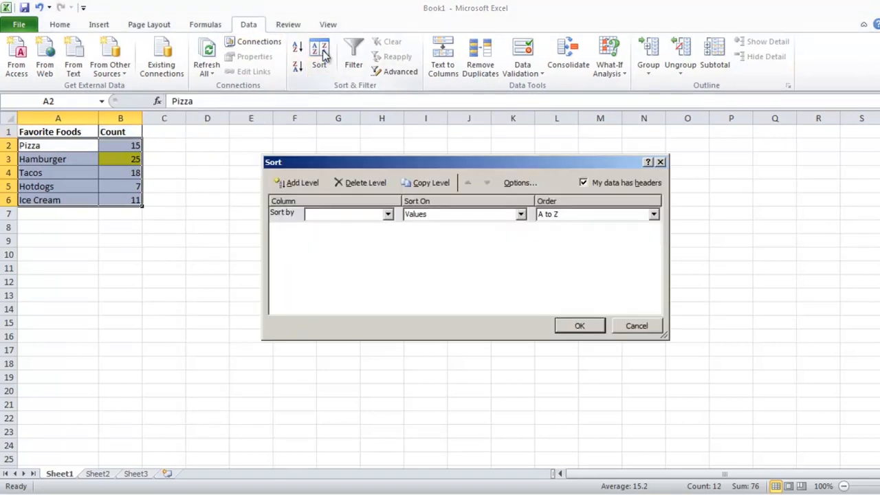
click(388, 215)
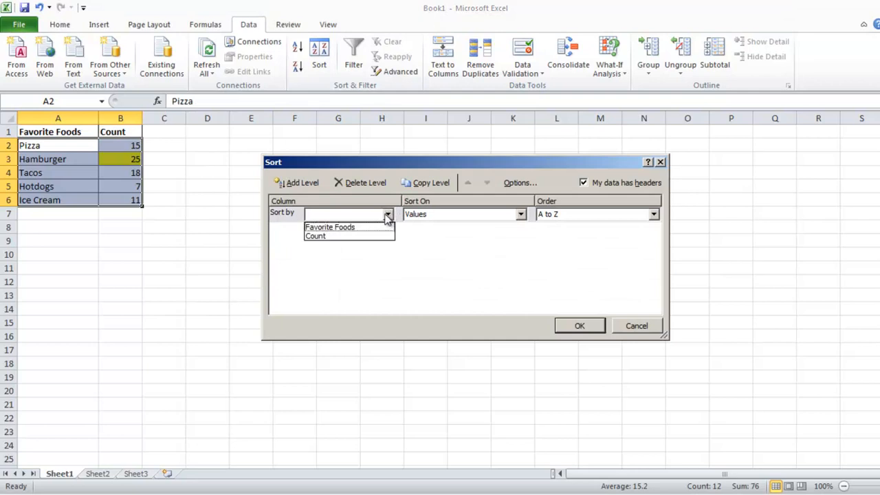
click(336, 236)
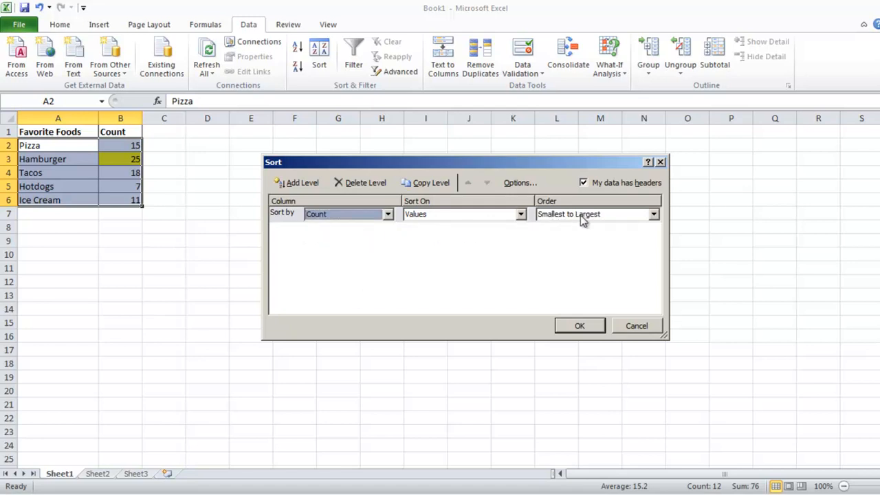
click(579, 327)
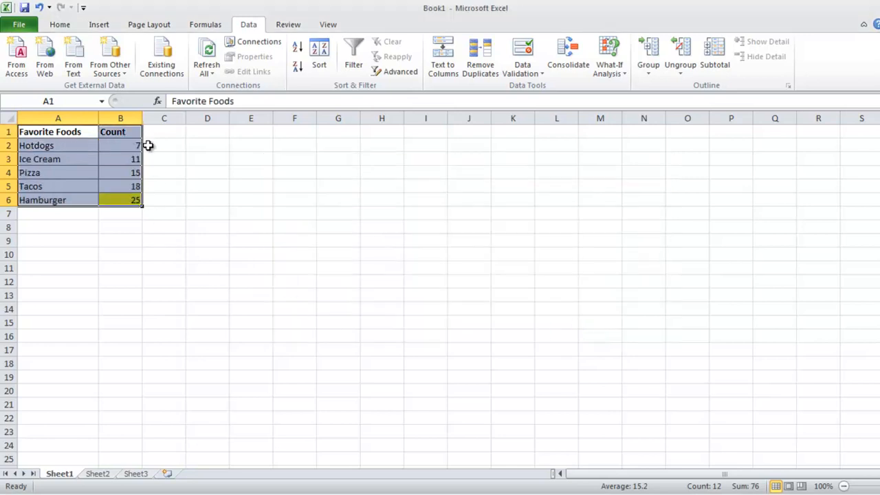
click(164, 205)
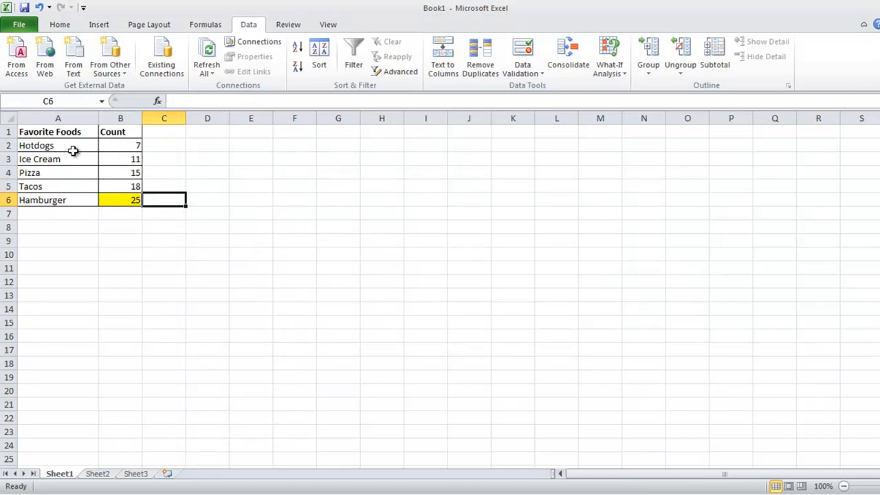
Step: Sort the table A1:B6 alphabetically by the Favorite Foods column, from A to Z
drag(39, 133, 112, 195)
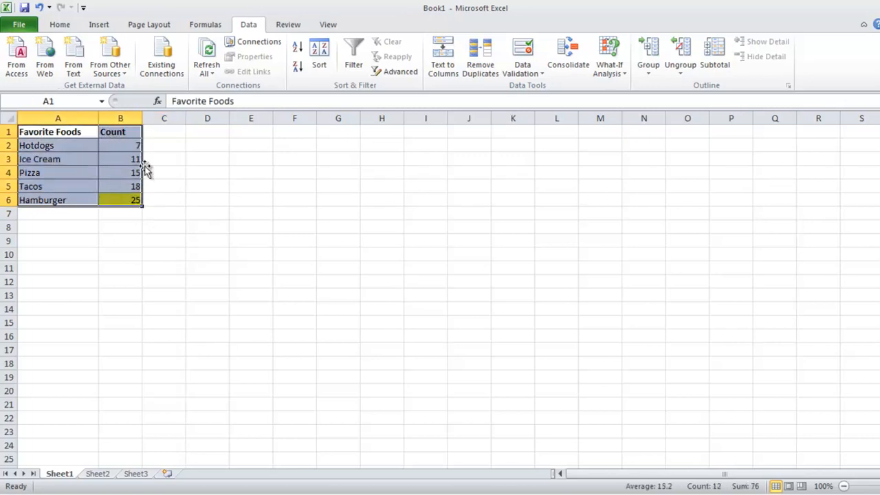
click(319, 58)
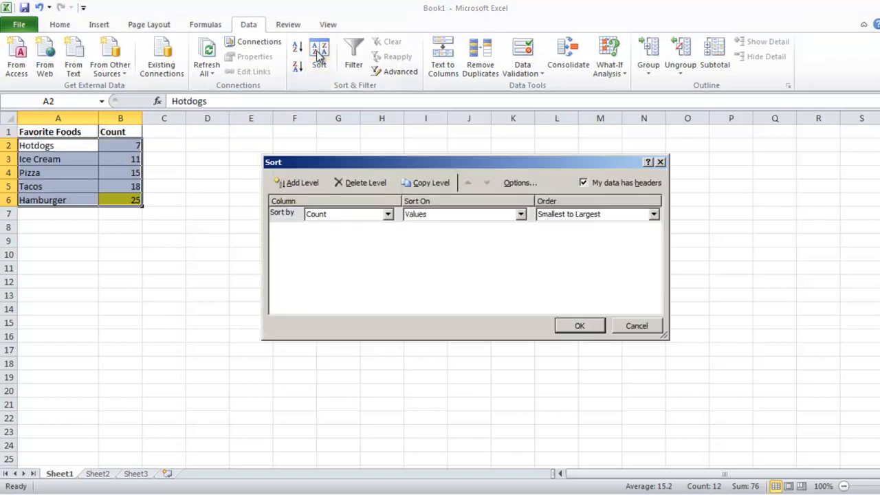
click(387, 215)
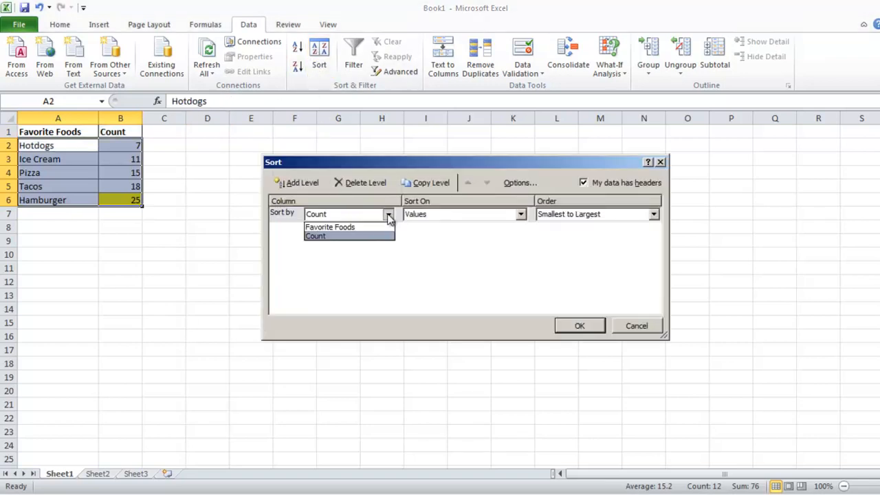
click(352, 227)
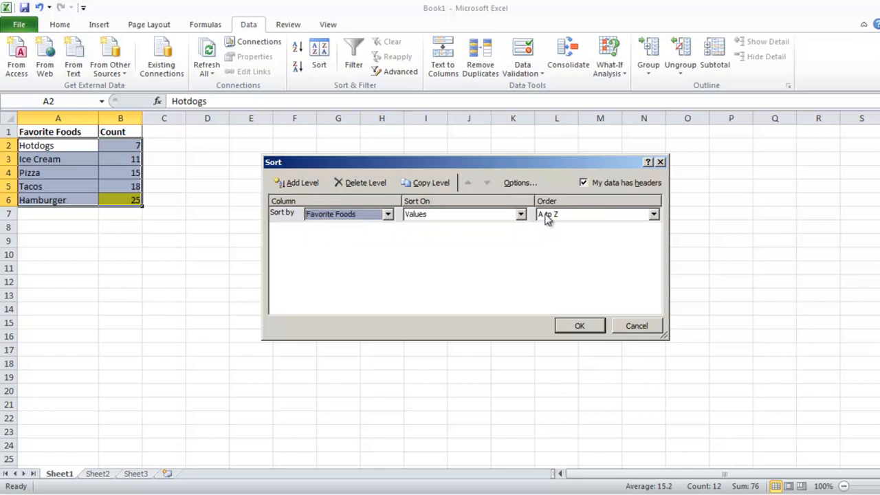
click(579, 325)
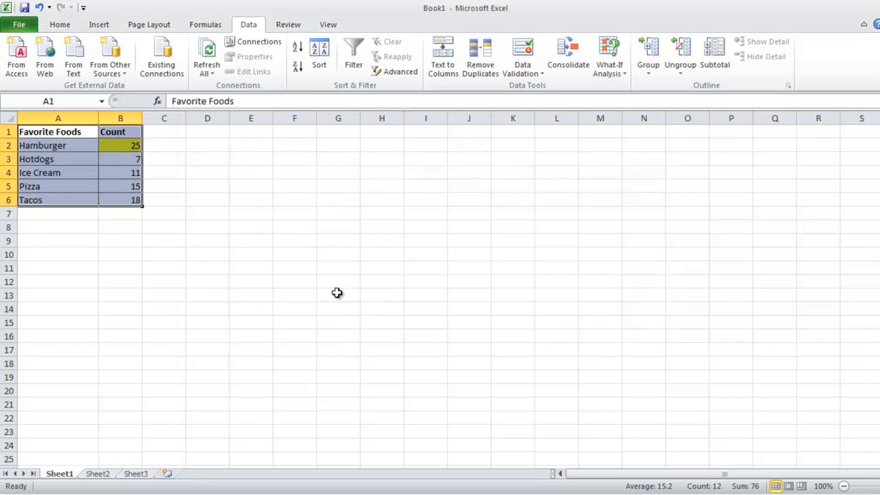
click(90, 237)
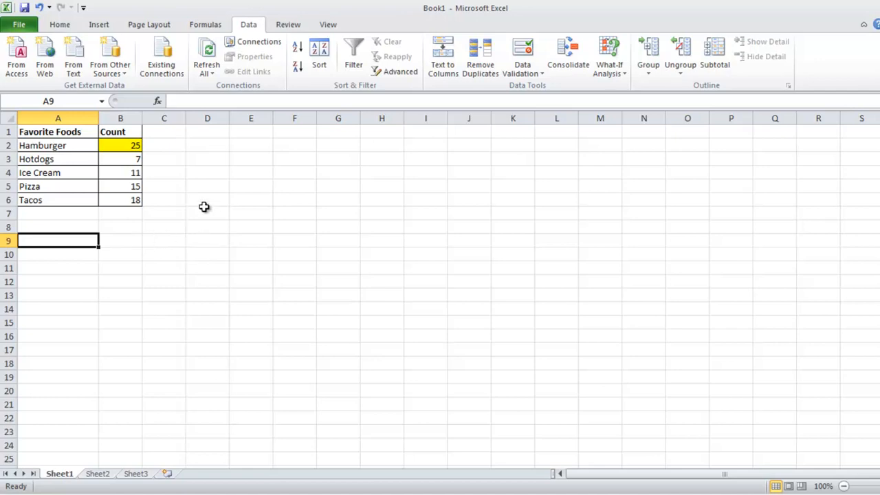
Step: Insert a 2-D stacked column chart from the table A1:B6 and move it up and closer to the data
click(33, 131)
drag(35, 129, 117, 210)
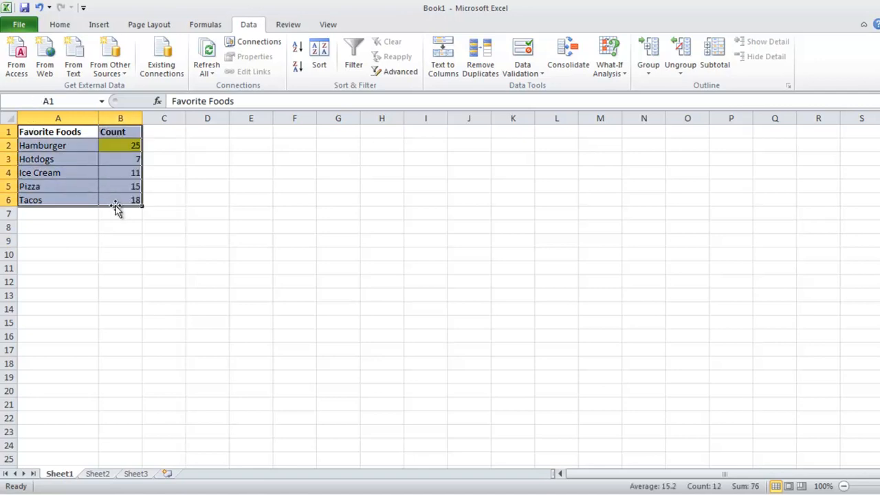
click(99, 25)
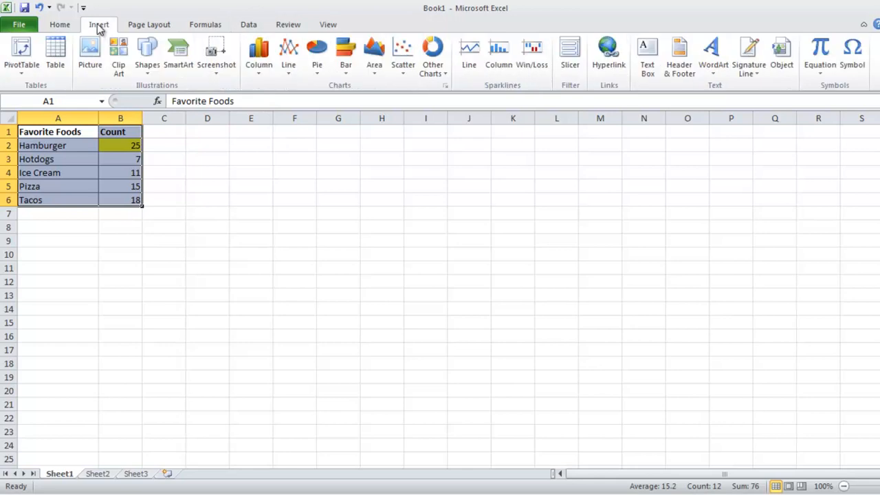
click(260, 73)
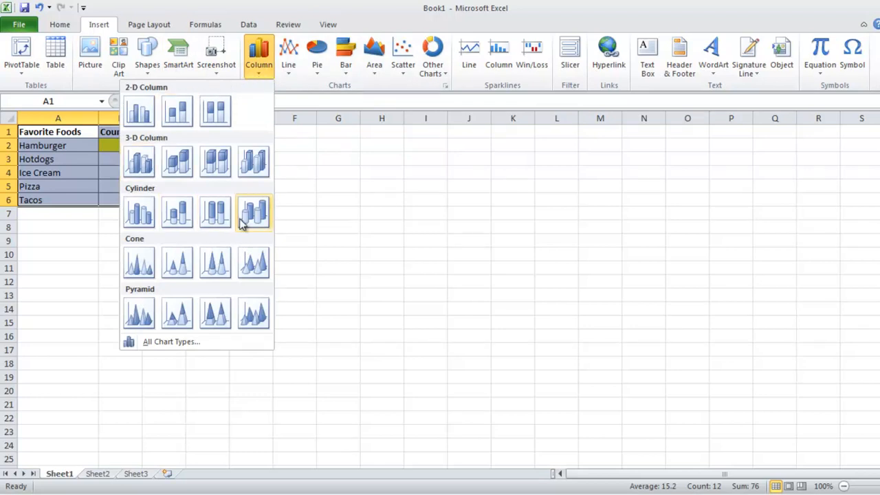
click(180, 114)
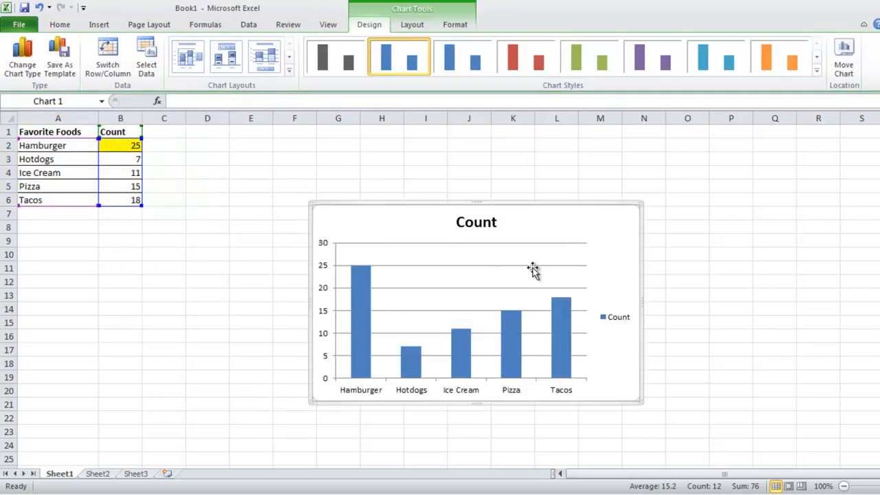
drag(490, 190, 430, 166)
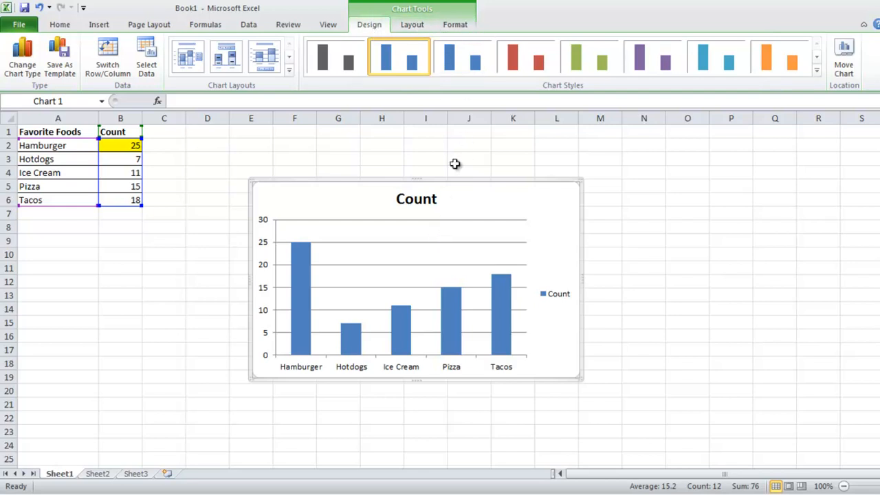
Step: Change the chart title to "Favorite Foods"
click(437, 200)
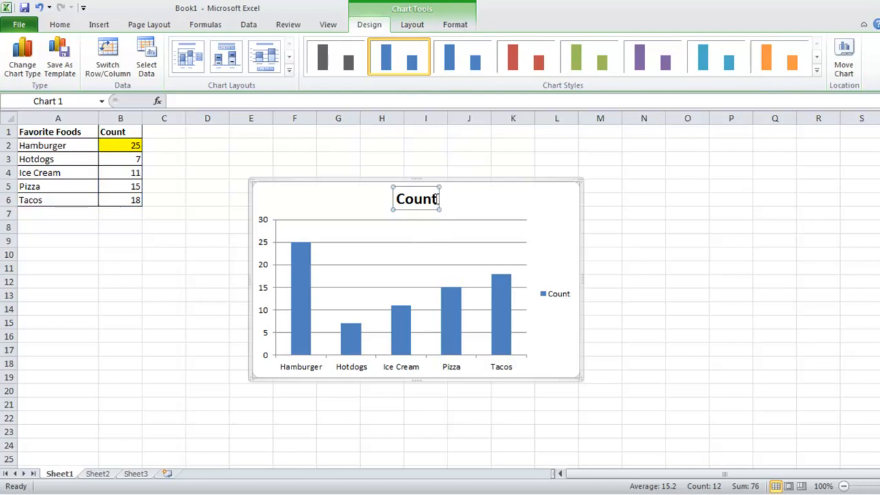
double_click(433, 199)
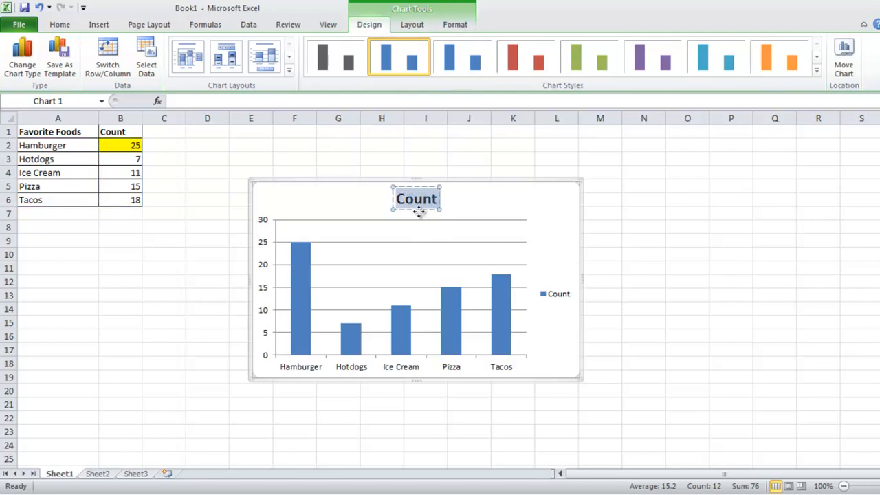
text(Favorit)
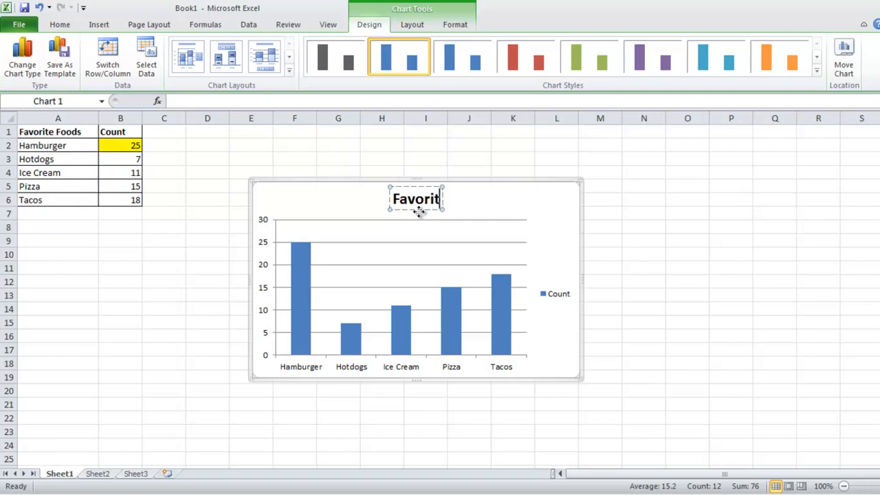
text(e Foods)
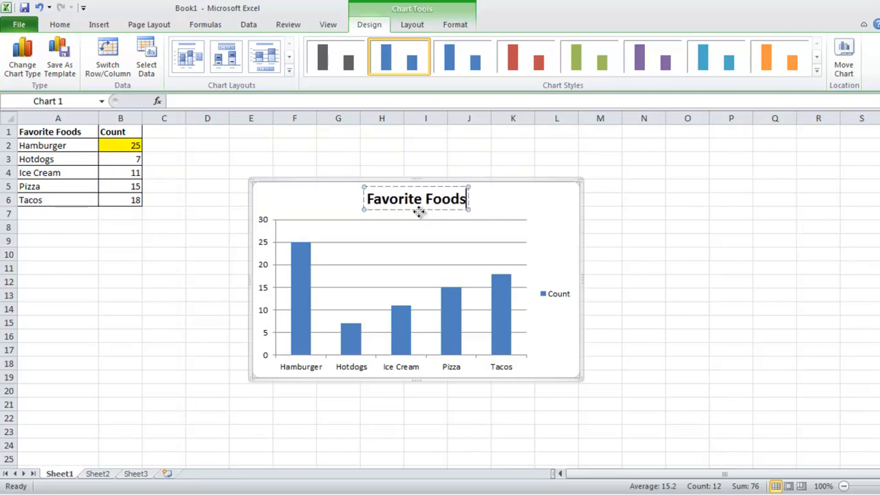
Step: Add data labels to the Favorite Foods chart, centered on the data points of its columns
click(492, 206)
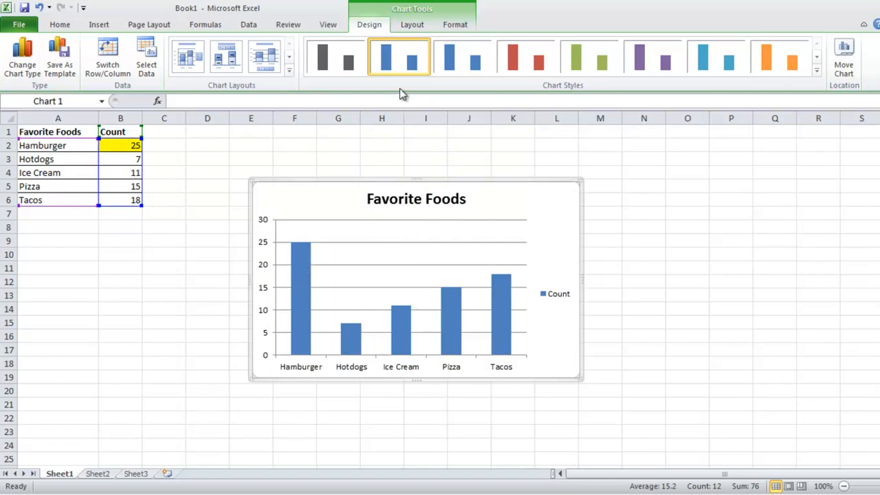
click(406, 27)
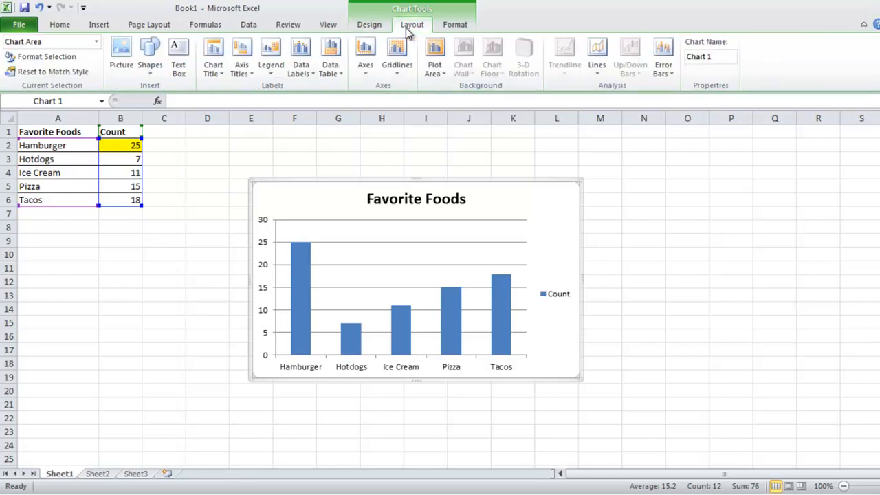
click(308, 80)
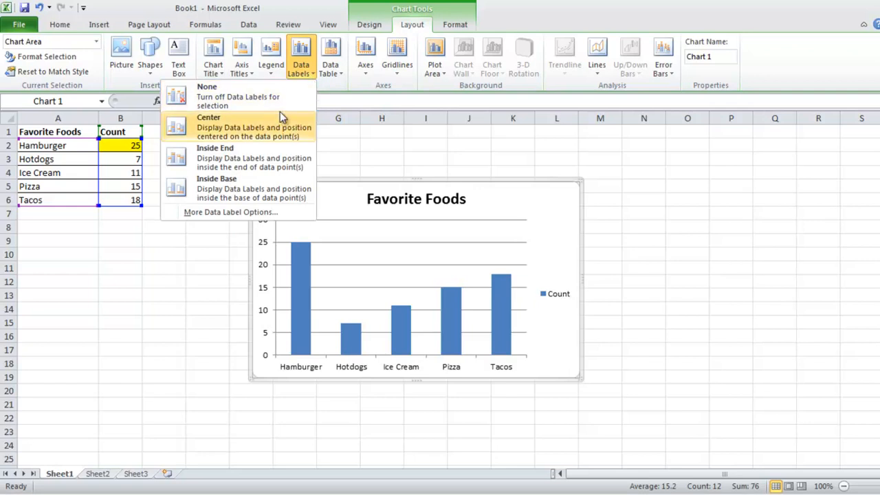
click(238, 125)
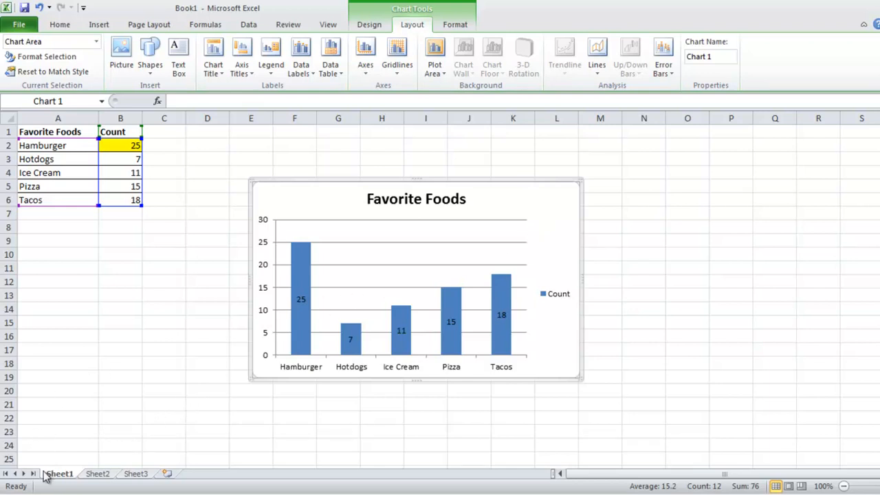
Step: Add two new blank worksheets after Sheet3 and return to Sheet1
click(169, 474)
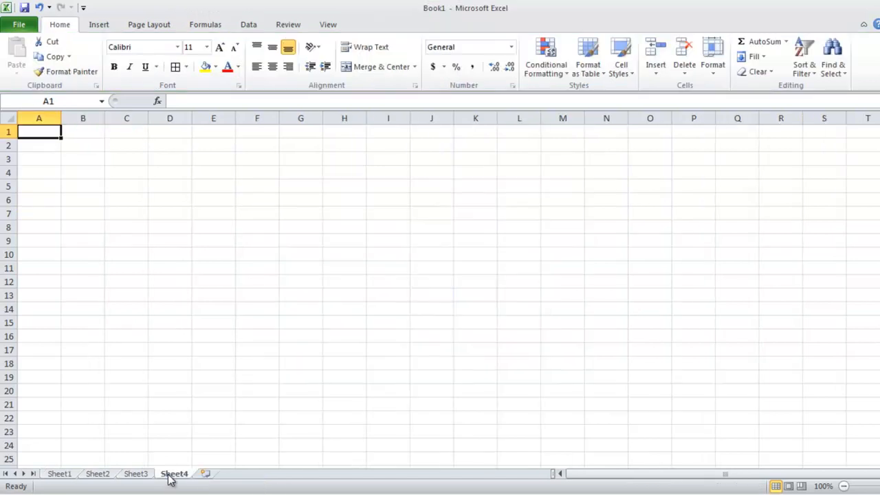
click(206, 474)
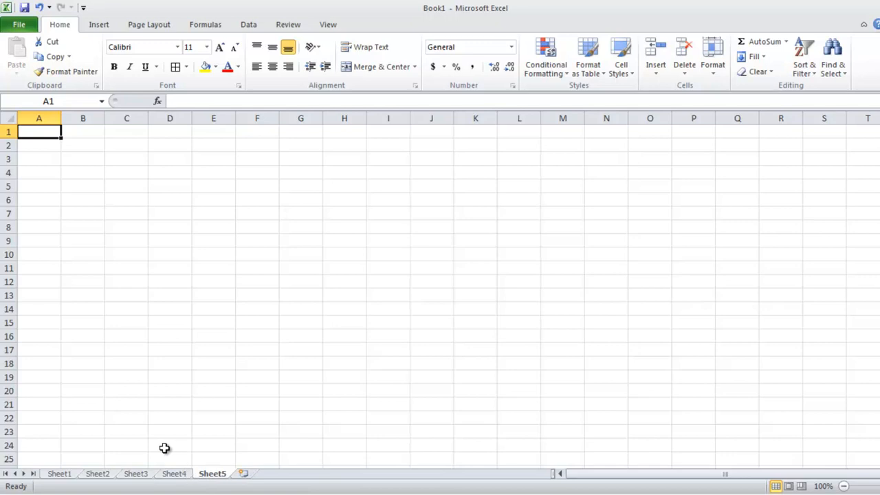
click(60, 474)
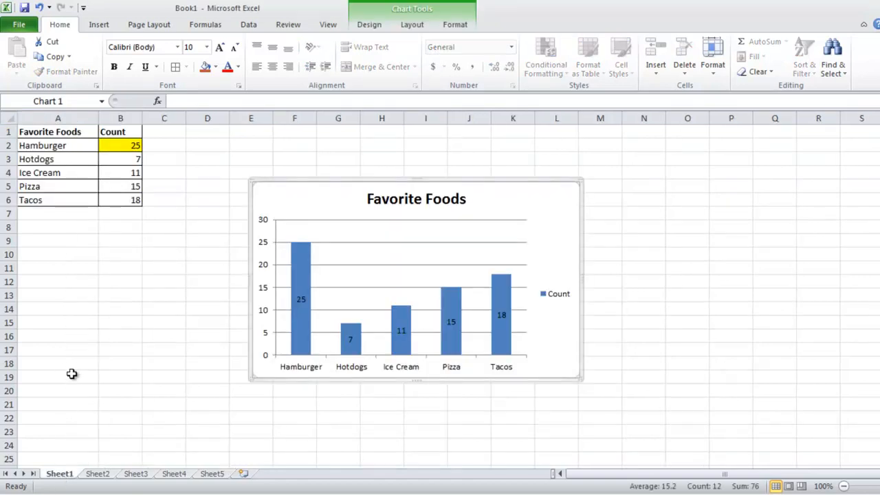
Step: Rename the Sheet1 worksheet as "Favorite Foods"
right_click(61, 476)
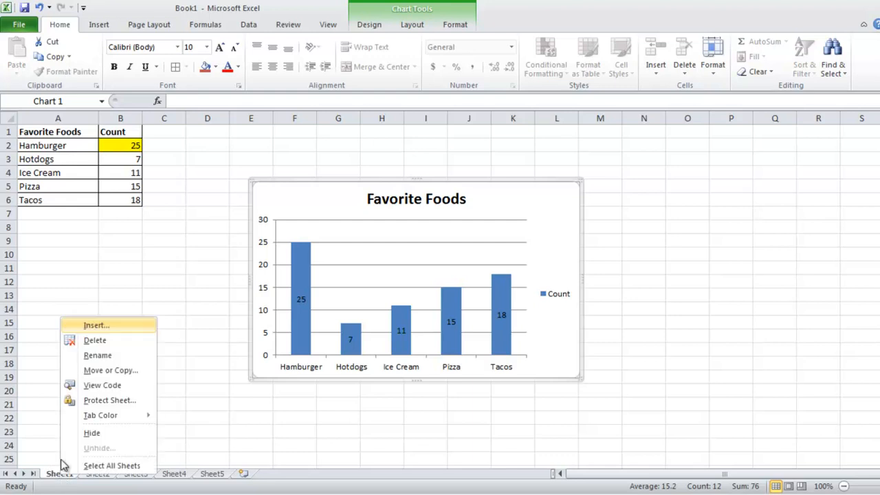
click(109, 355)
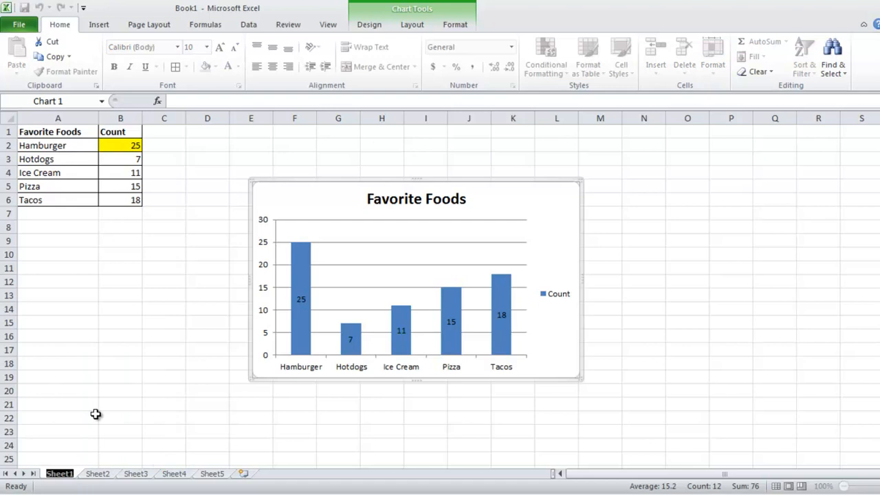
text(Favorite Foods)
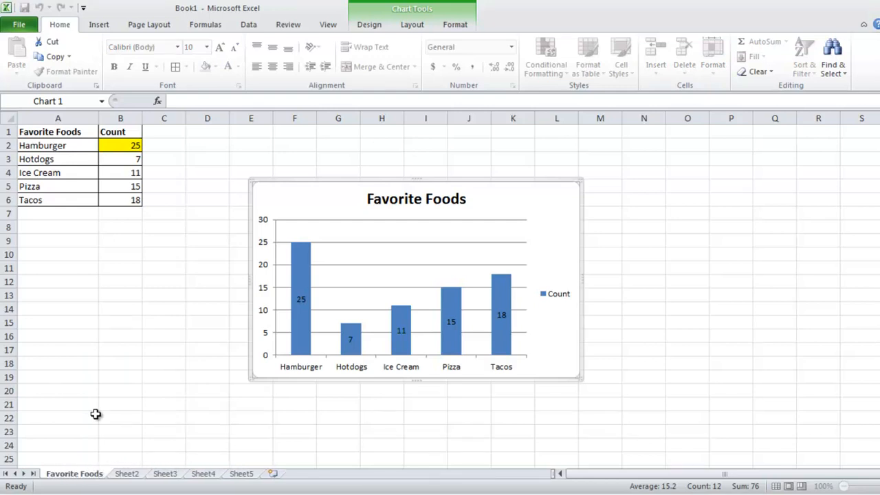
click(86, 342)
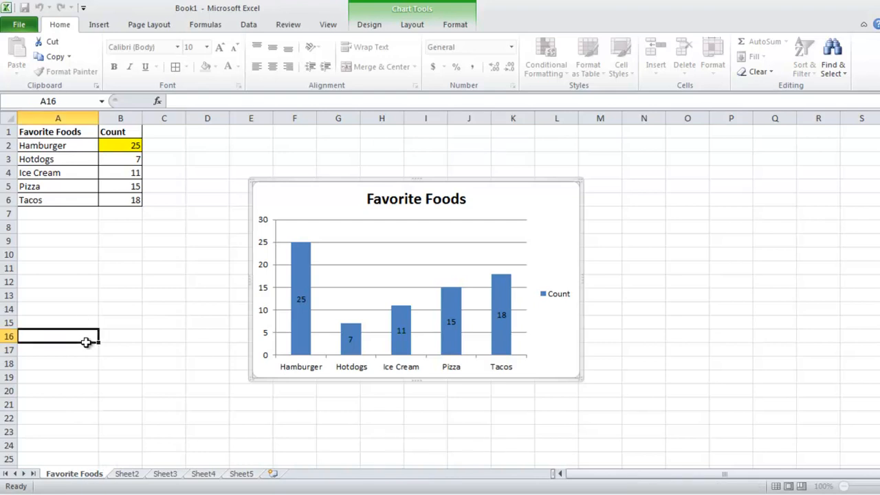